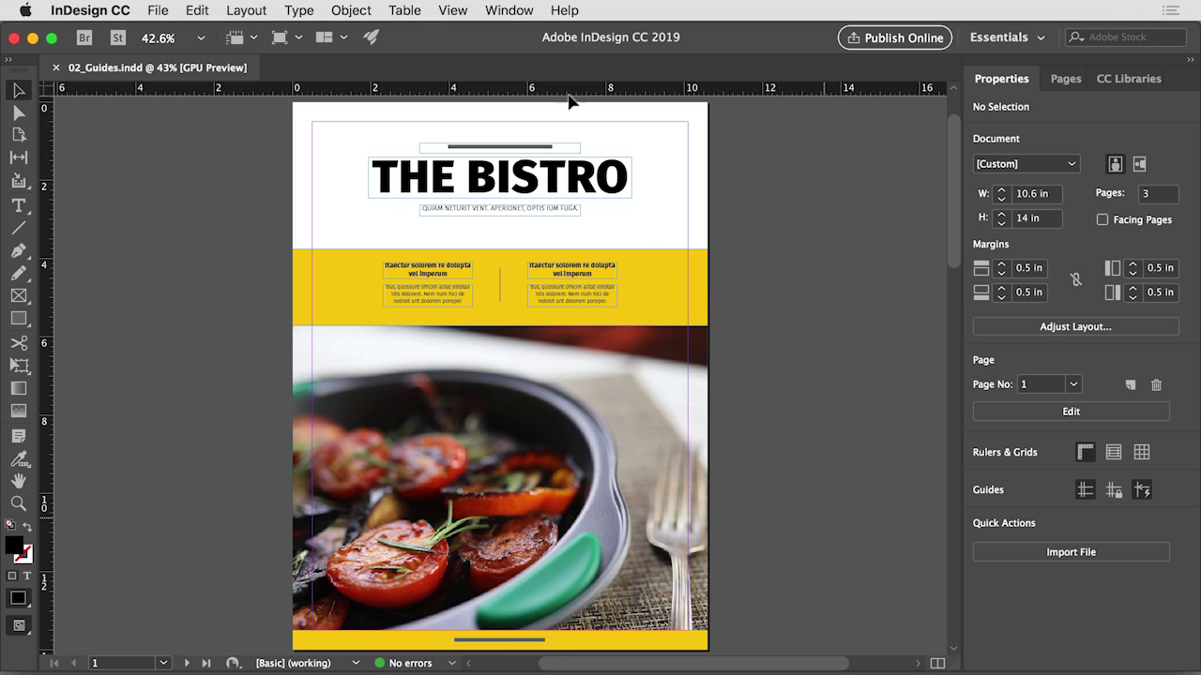
# Show the Pages panel from the Window menu
pyautogui.click(522, 12)
pyautogui.click(516, 365)
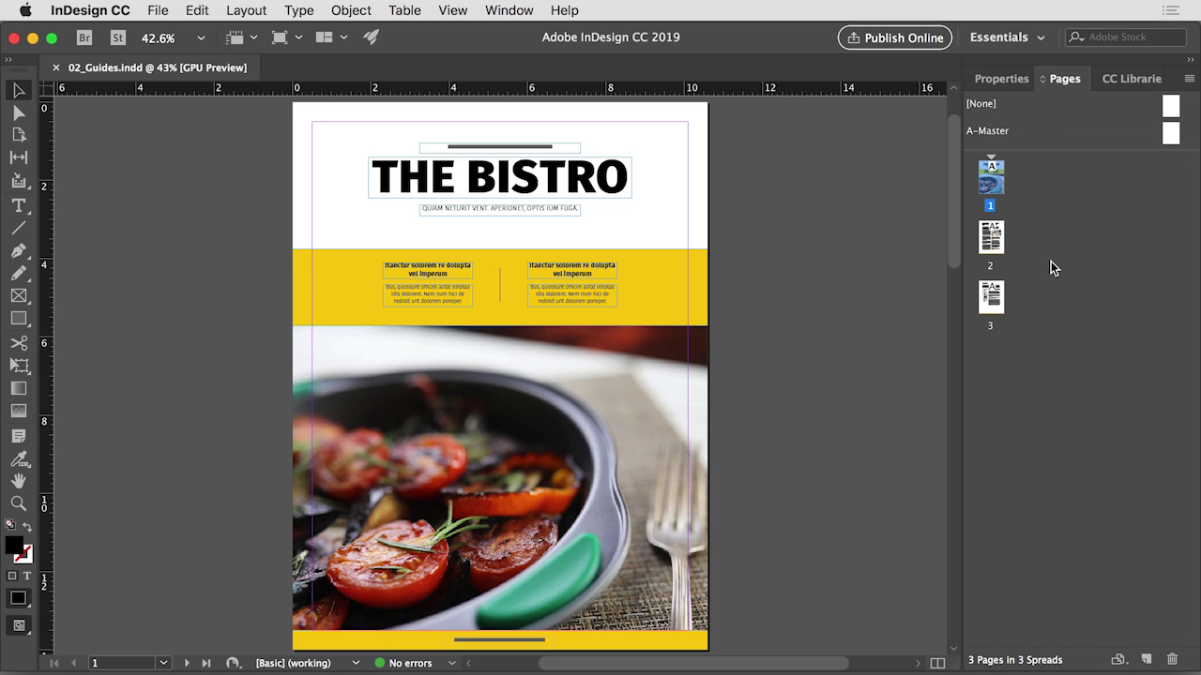
# View page 2, then page 3 (Easy Recipes), to review their existing layouts
pyautogui.doubleClick(997, 241)
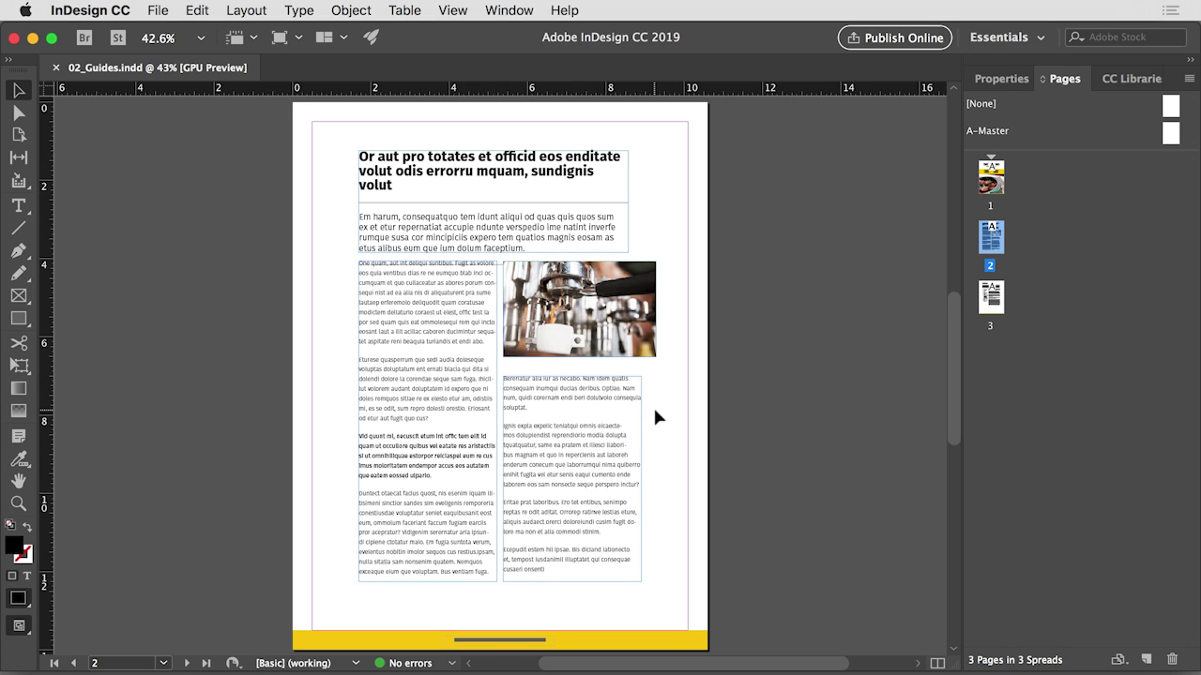
pyautogui.doubleClick(999, 300)
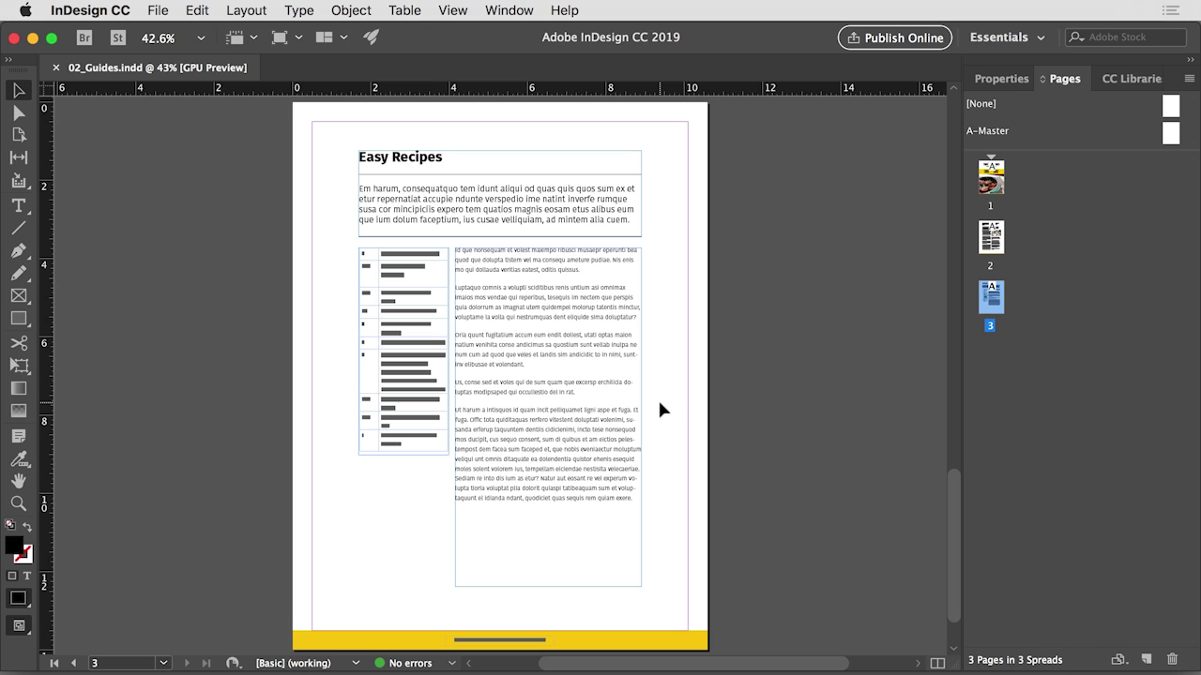
# Select page 2 and page 3 together in the Pages panel
pyautogui.doubleClick(998, 236)
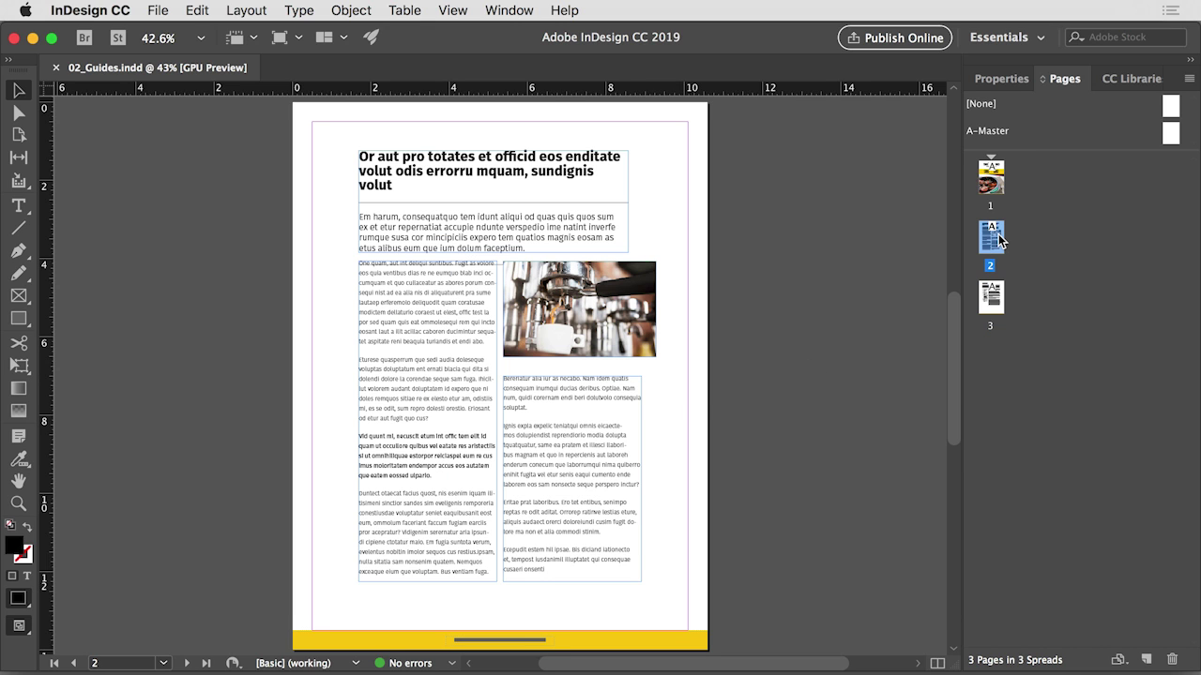
pyautogui.keyDown('shift'); pyautogui.click(990, 301); pyautogui.keyUp('shift')
# Open Margins and Columns with Adjust Layout off and the margin values unlinked
pyautogui.click(261, 13)
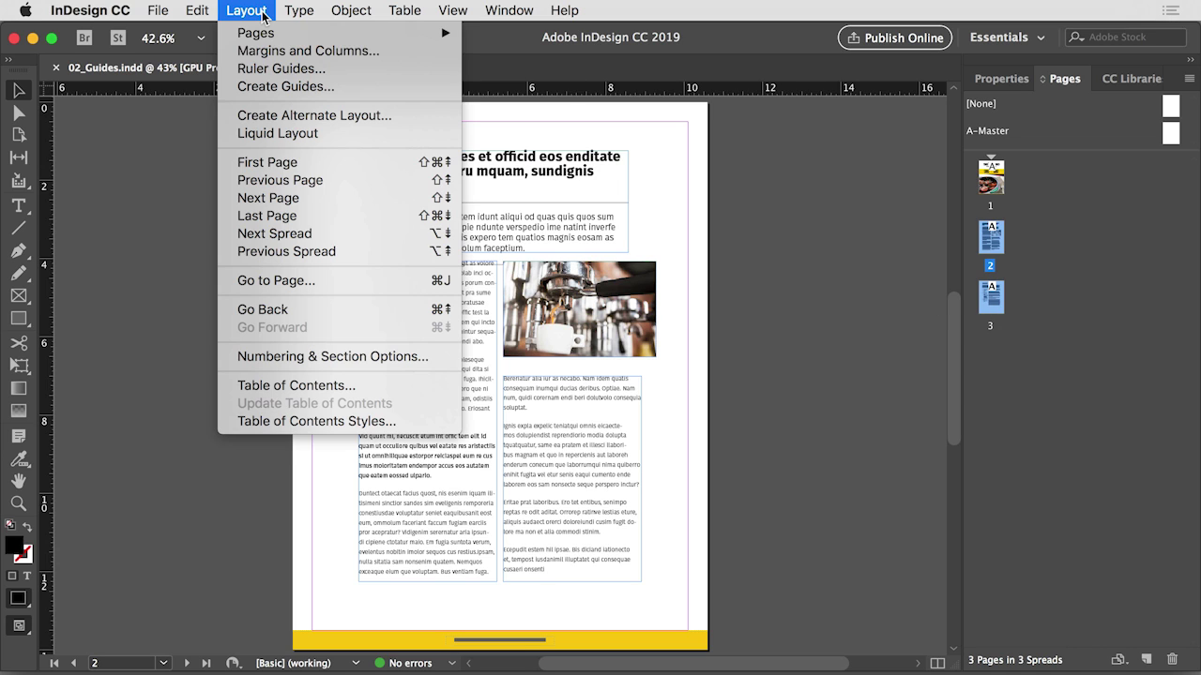
pyautogui.click(261, 52)
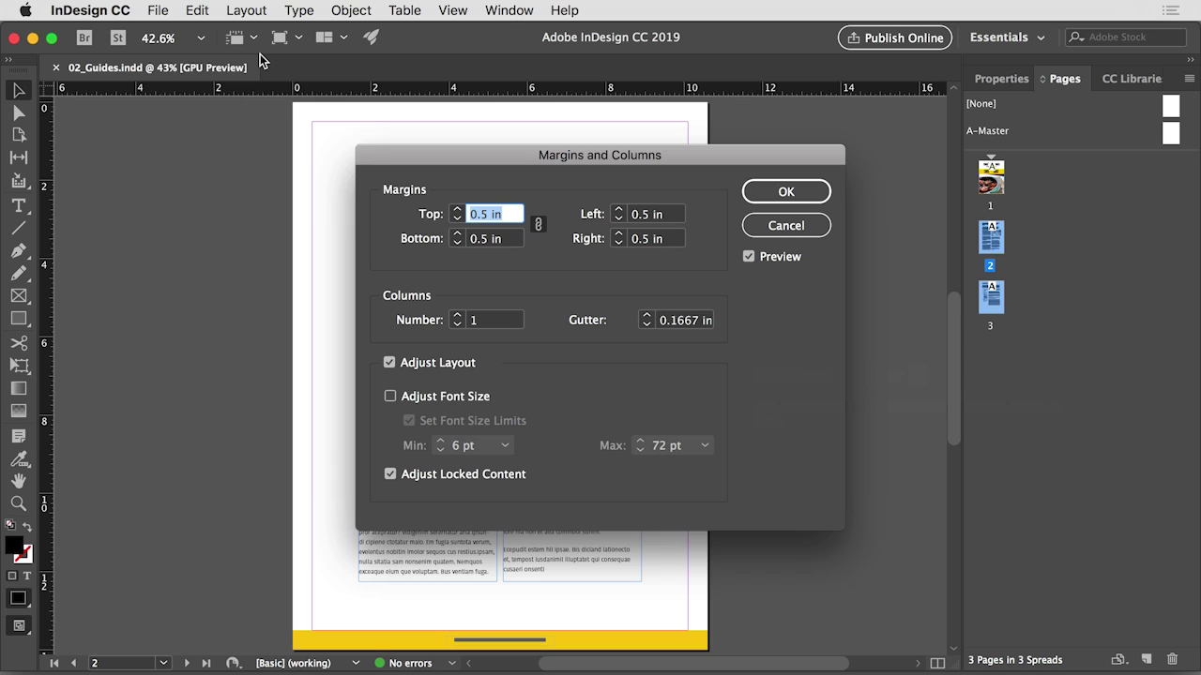
pyautogui.click(428, 364)
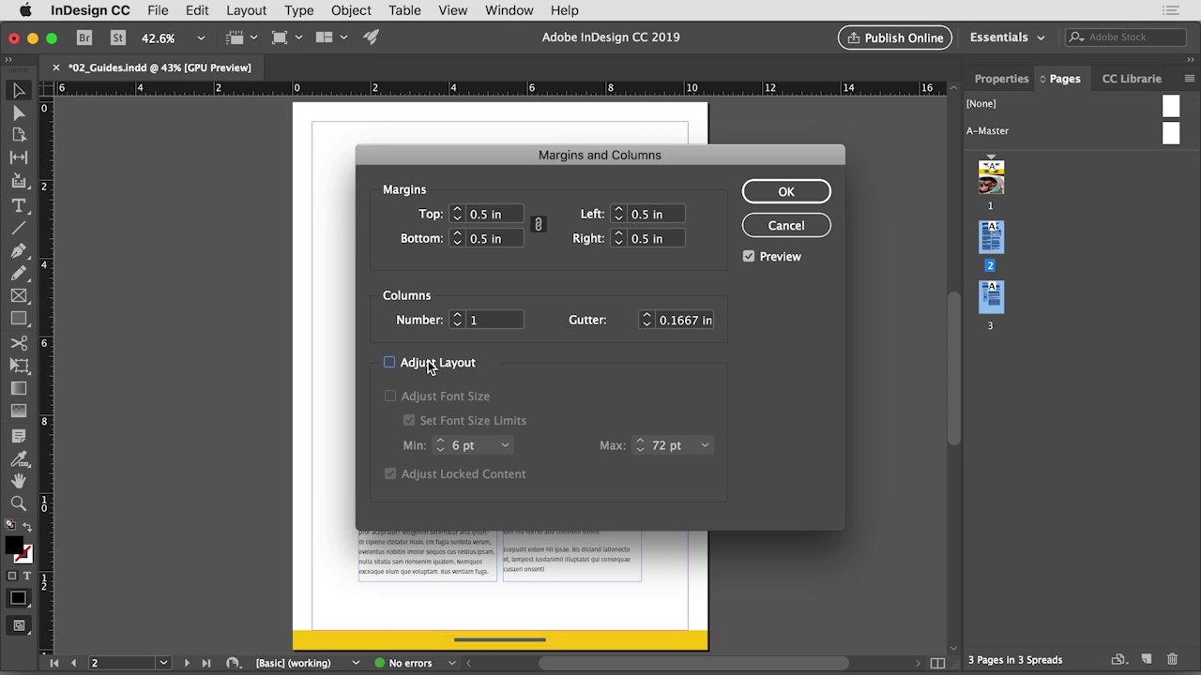
pyautogui.click(540, 230)
# Enter margins top 1.25, bottom 1.75, left and right 1.5 in, 2 columns, 0.5 in gutter
pyautogui.click(514, 215)
pyautogui.write('1')
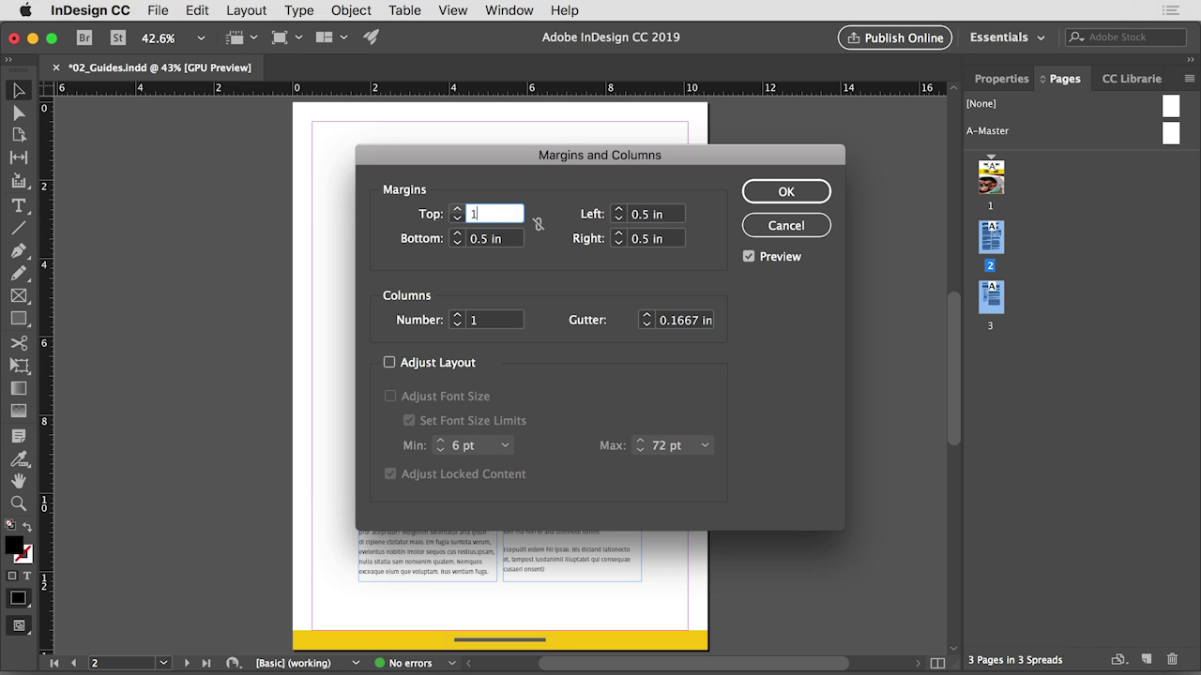
pyautogui.write('.25')
pyautogui.press('Tab')
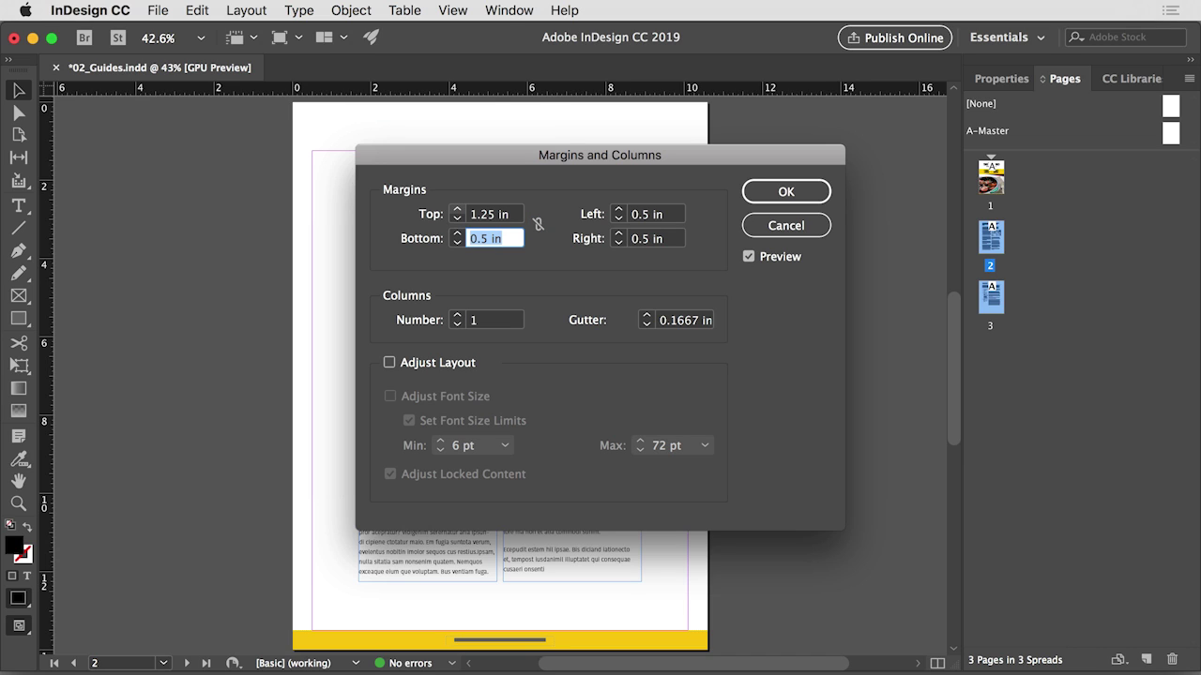
pyautogui.write('1.75')
pyautogui.press('Tab')
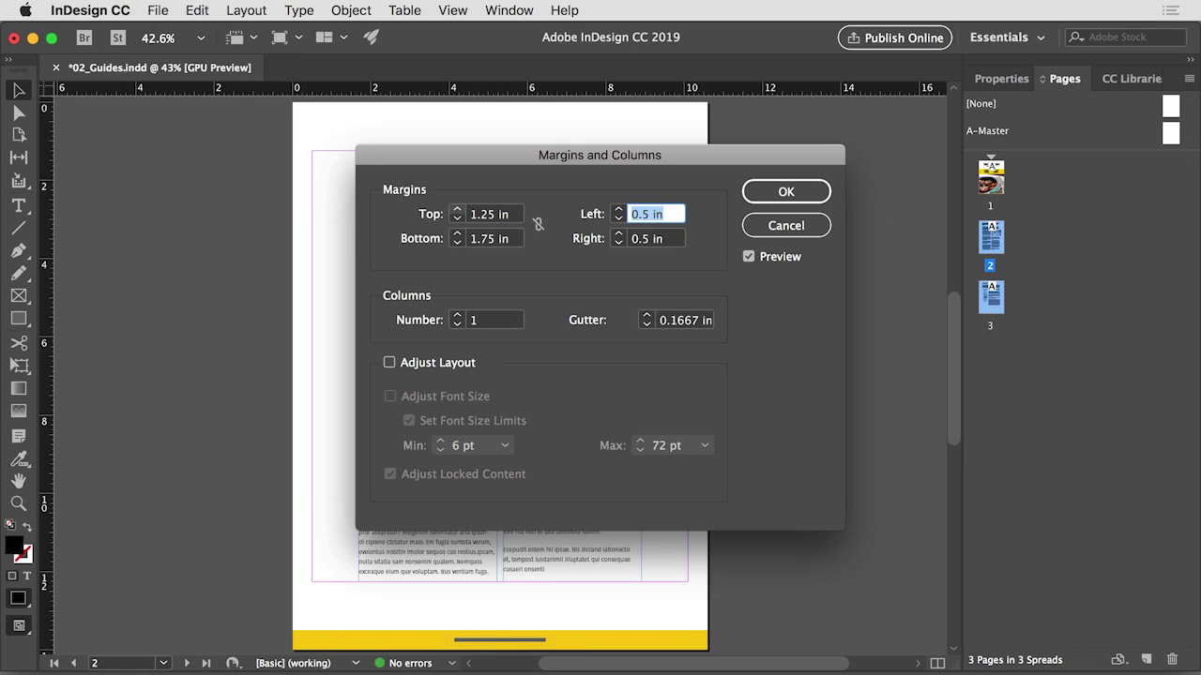
pyautogui.write('1.5')
pyautogui.press('Tab')
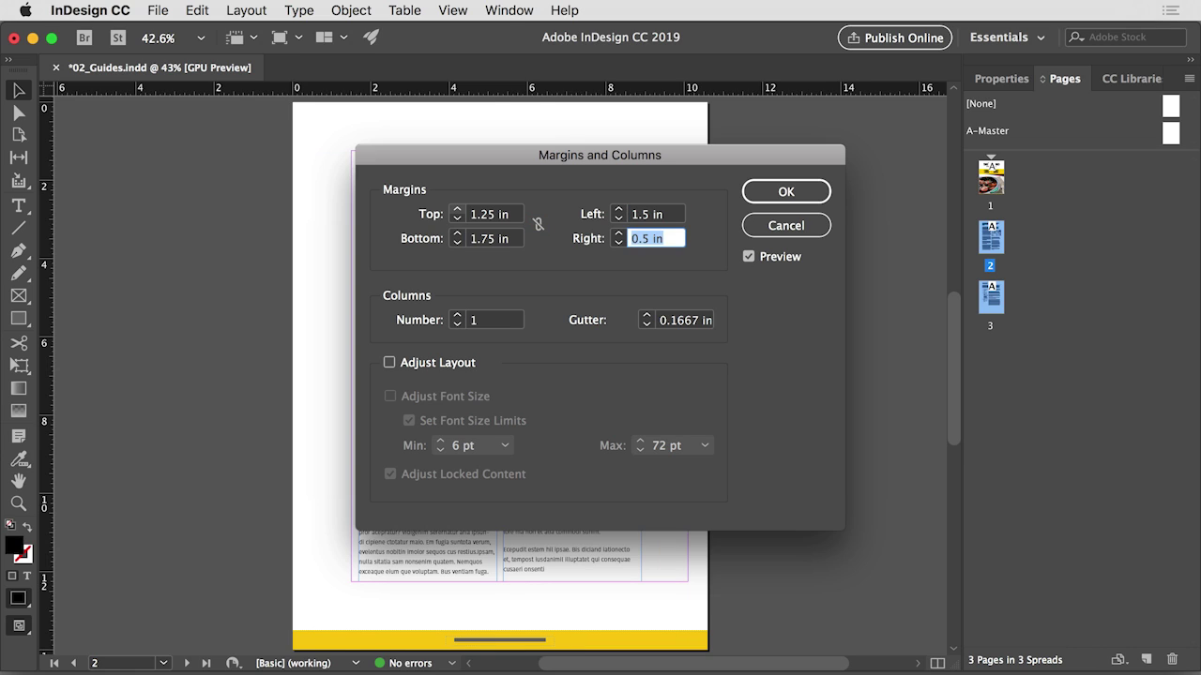
pyautogui.write('1.5')
pyautogui.press('Tab')
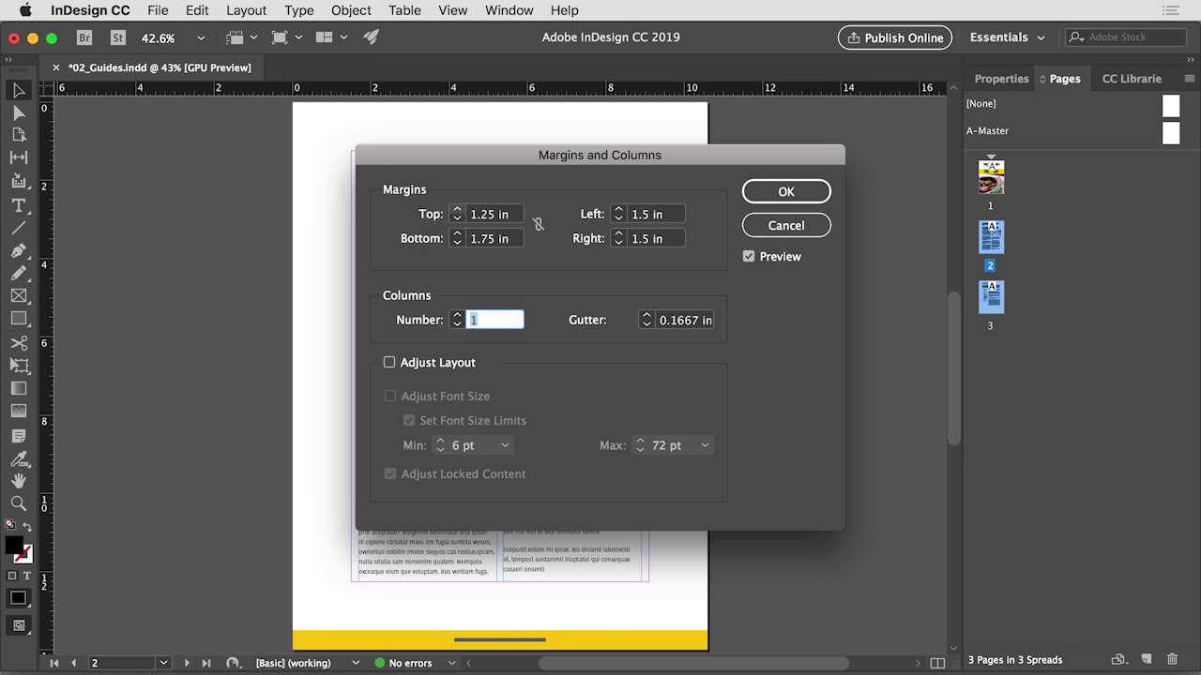
pyautogui.write('2')
pyautogui.press('Tab')
pyautogui.write('.5')
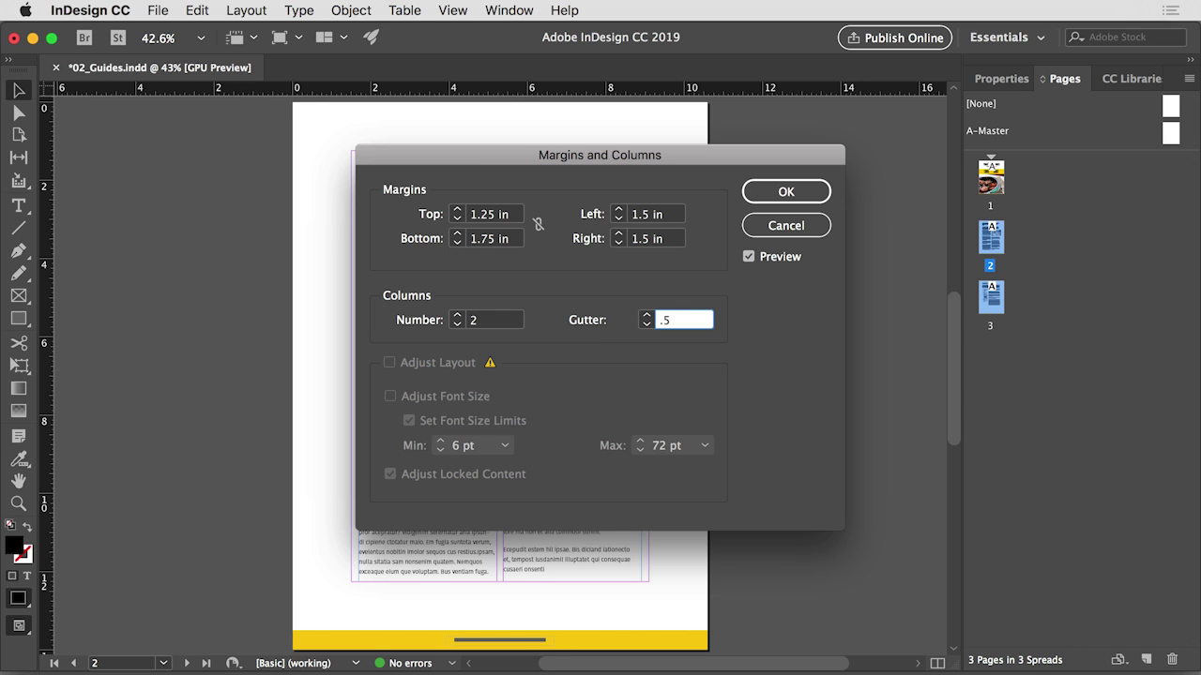
pyautogui.press('Tab')
# Apply the new margins and columns, then check the guides on page 2 and page 3
pyautogui.click(802, 191)
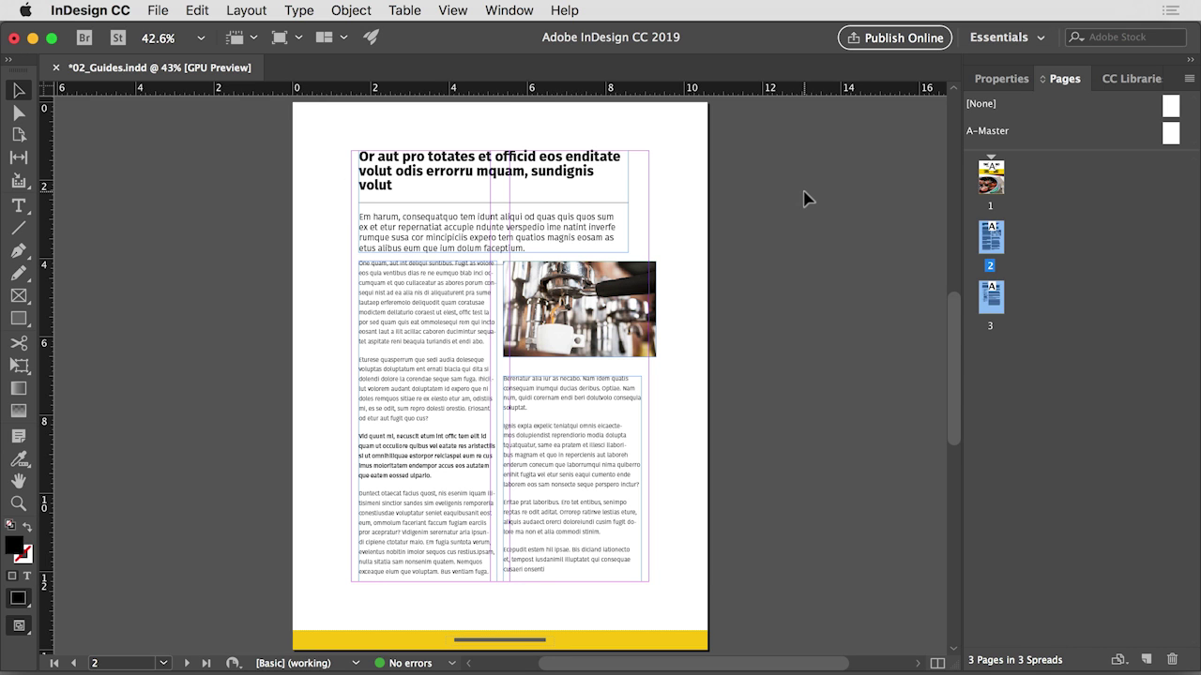
pyautogui.doubleClick(989, 239)
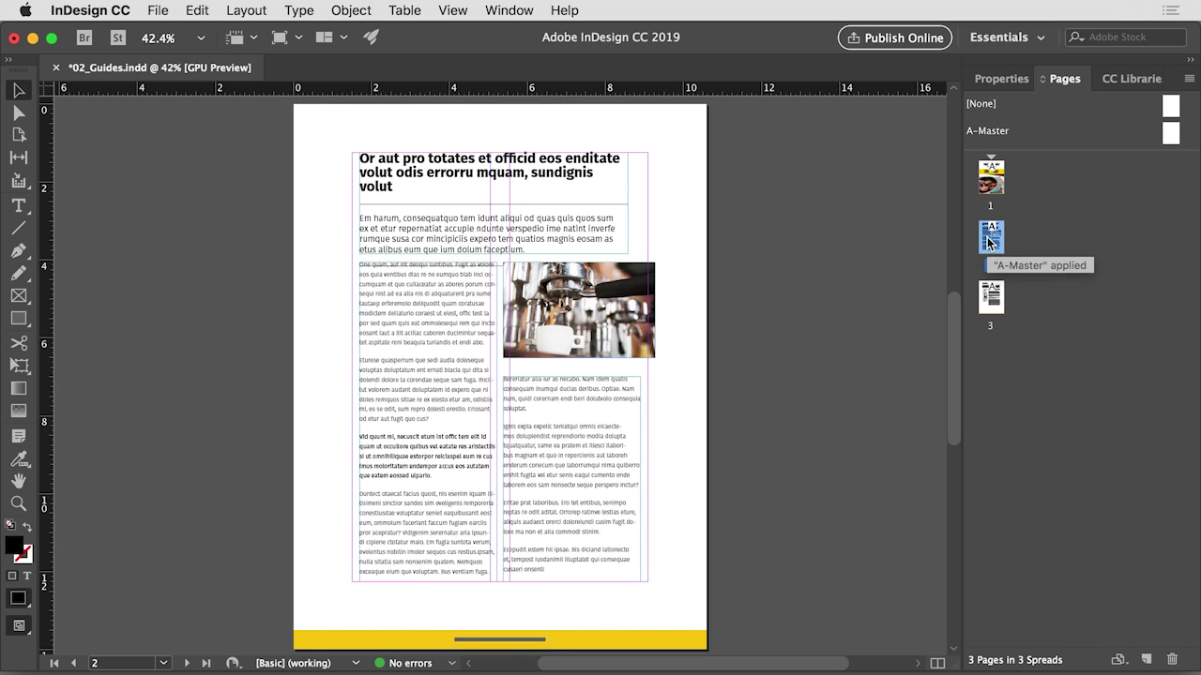
pyautogui.doubleClick(991, 296)
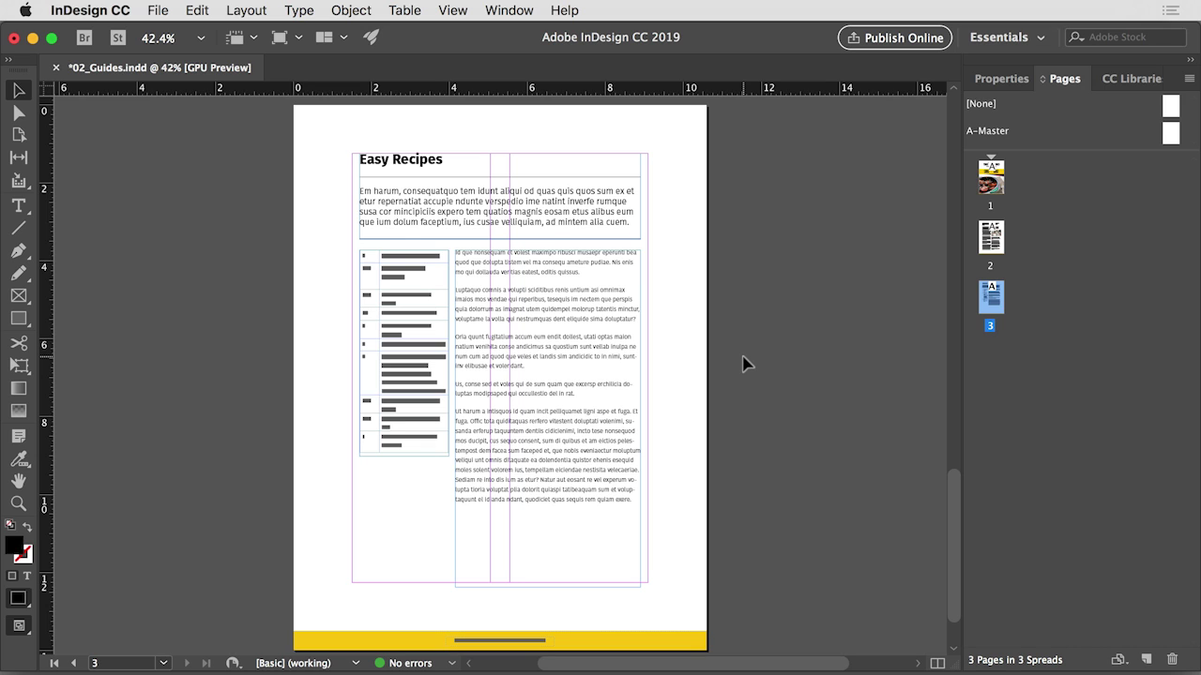
# Turn on Snap to Guides under View > Grids & Guides
pyautogui.click(452, 10)
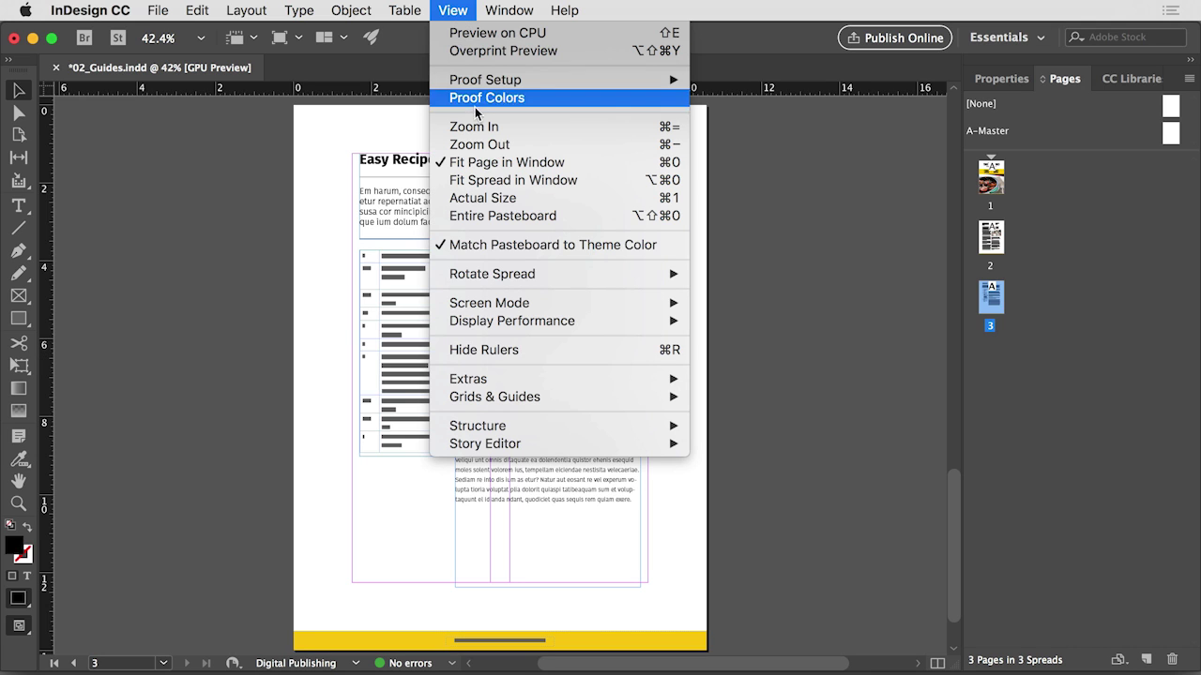
pyautogui.moveTo(551, 396)
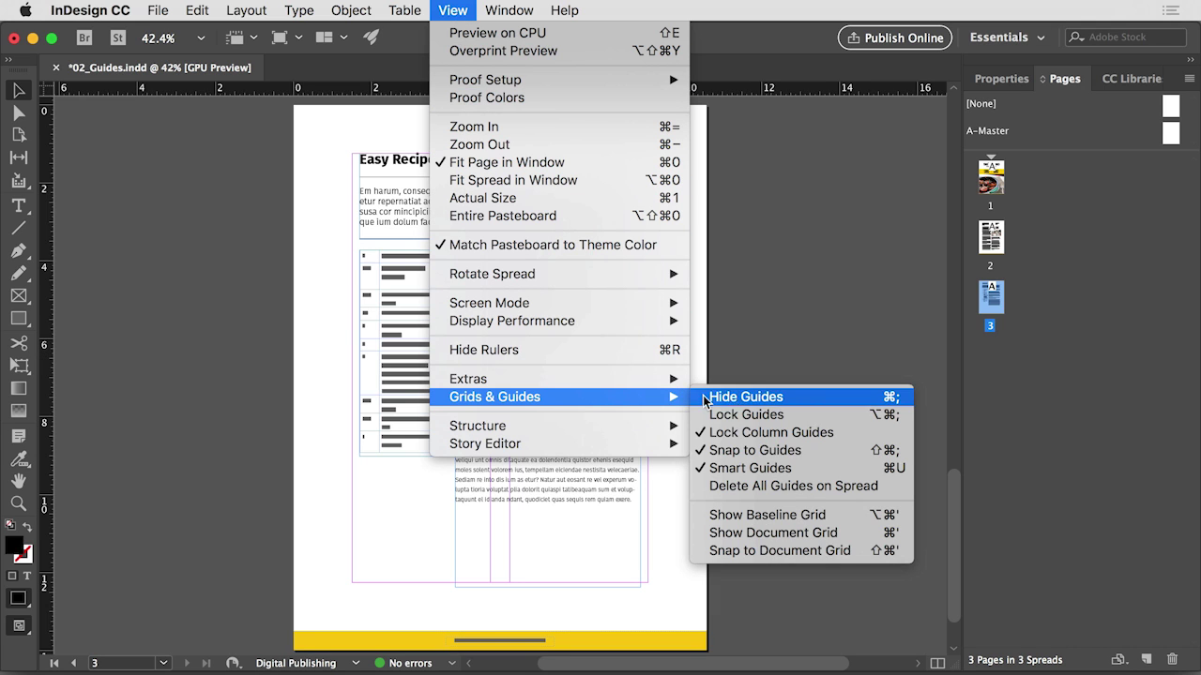
pyautogui.click(792, 452)
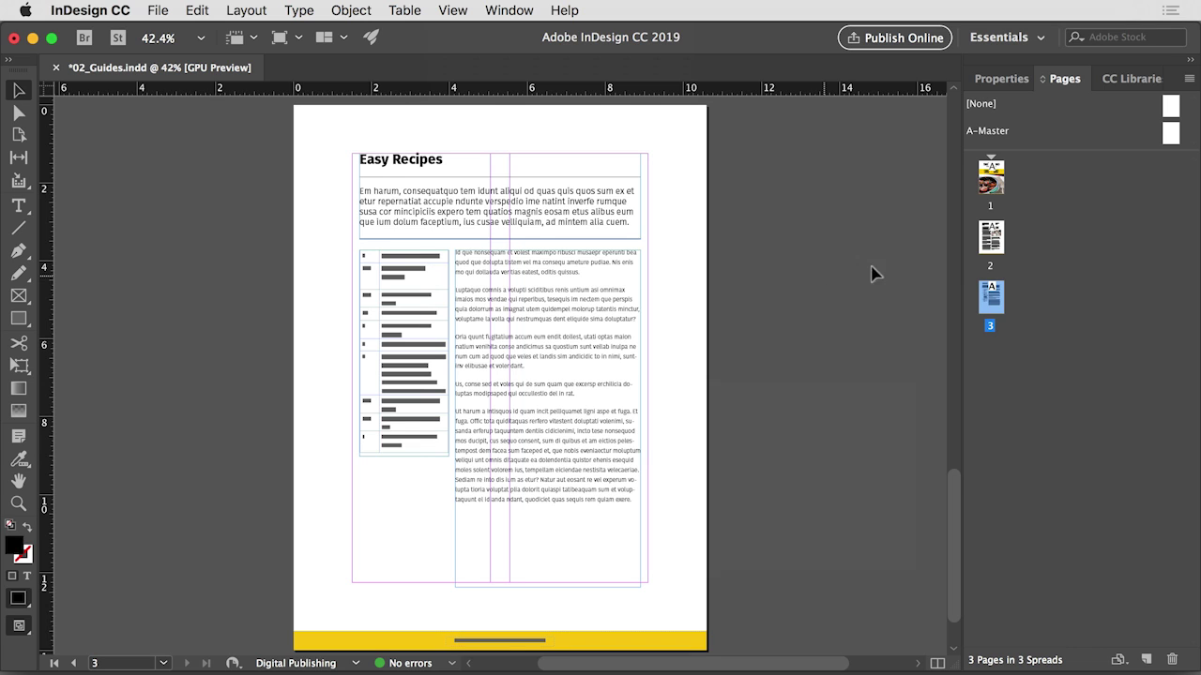
# On page 2, stretch the headline and intro frame from left margin to right margin
pyautogui.doubleClick(1000, 237)
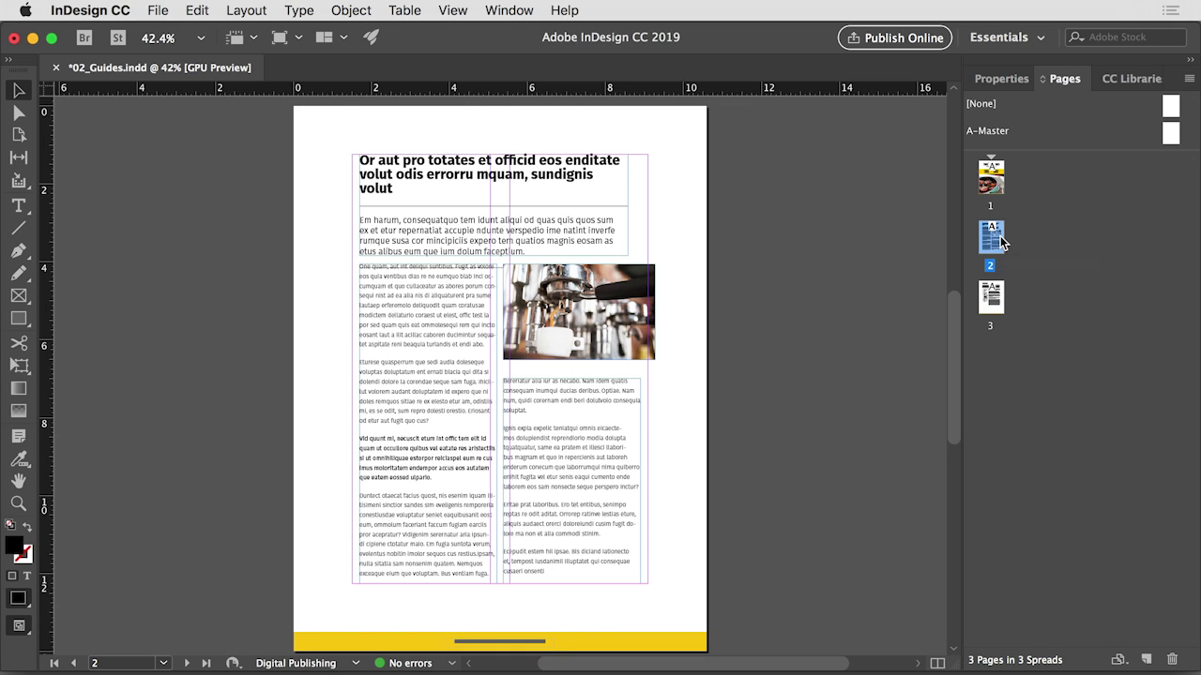
pyautogui.click(16, 90)
pyautogui.click(466, 192)
pyautogui.moveTo(360, 205); pyautogui.dragTo(351, 204)
pyautogui.moveTo(628, 205); pyautogui.dragTo(647, 207)
# Snap both body text columns and the coffee photo to the margin and column guides
pyautogui.click(361, 424)
pyautogui.moveTo(359, 424); pyautogui.dragTo(352, 424)
pyautogui.moveTo(490, 427); pyautogui.dragTo(489, 427)
pyautogui.click(544, 437)
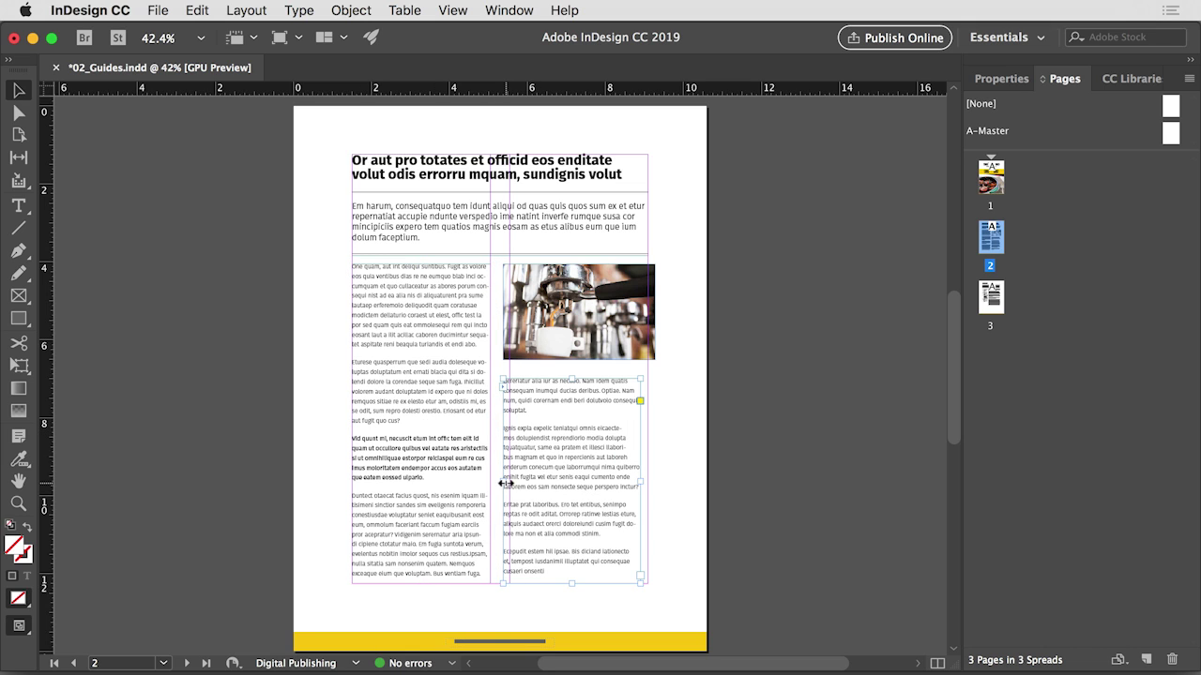
pyautogui.moveTo(504, 484); pyautogui.dragTo(509, 484)
pyautogui.moveTo(640, 485); pyautogui.dragTo(647, 485)
pyautogui.click(650, 327)
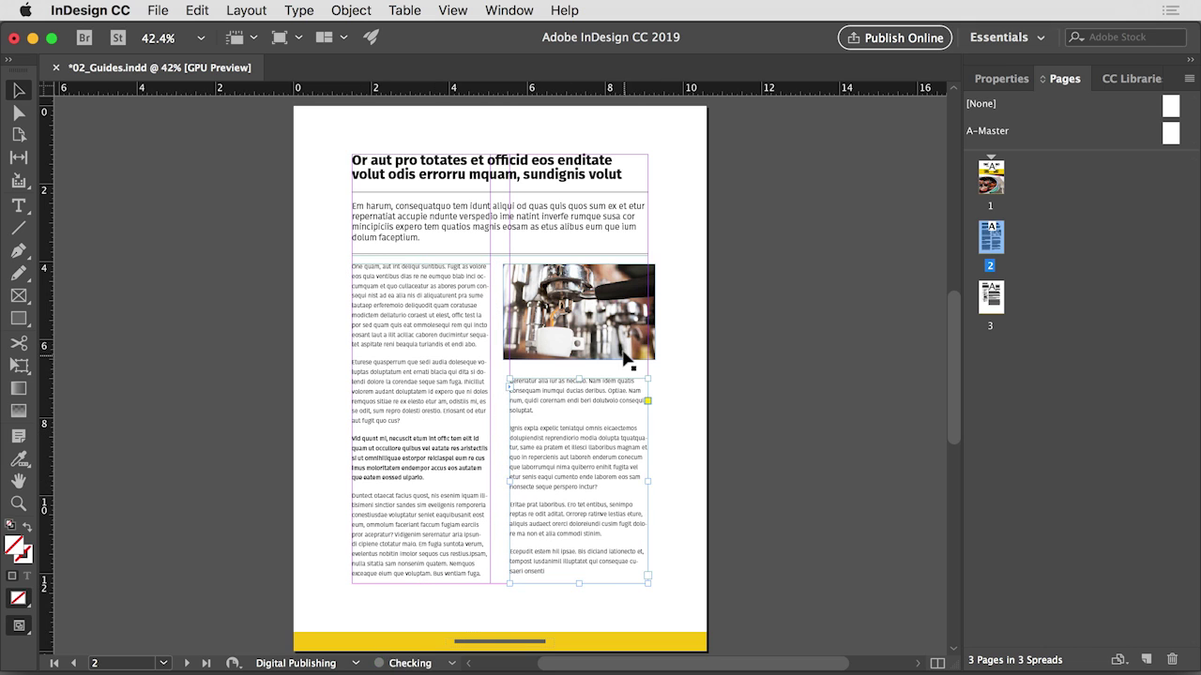
pyautogui.moveTo(652, 321); pyautogui.dragTo(647, 320)
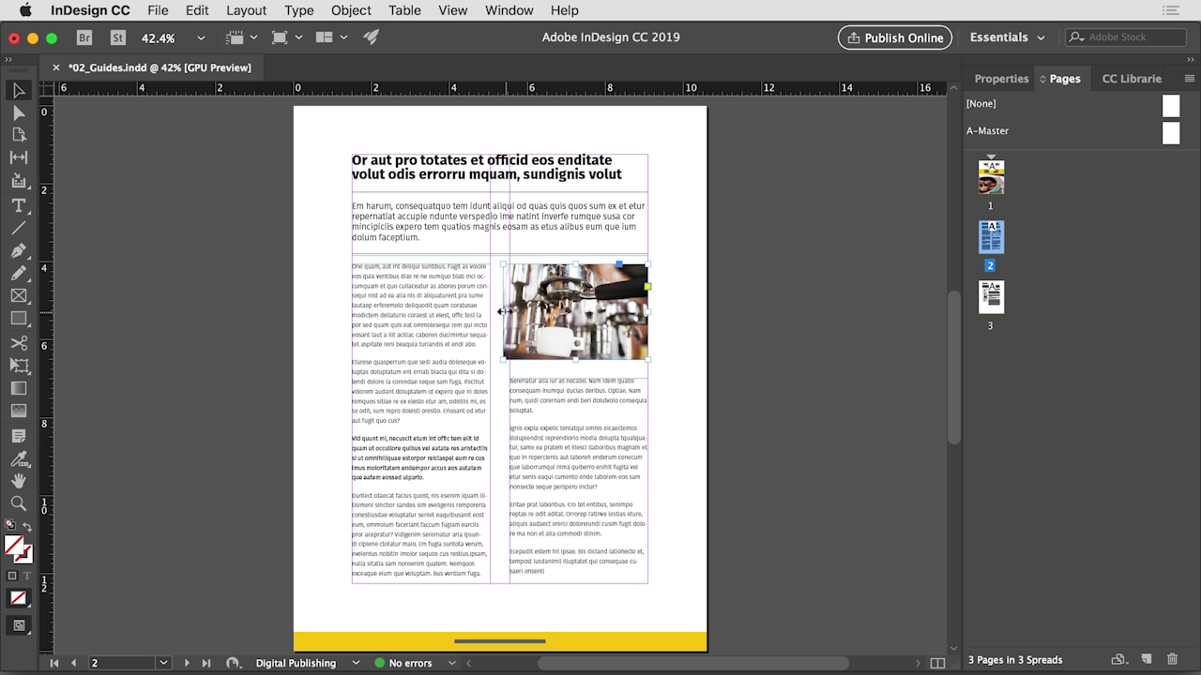
pyautogui.moveTo(504, 310); pyautogui.dragTo(509, 311)
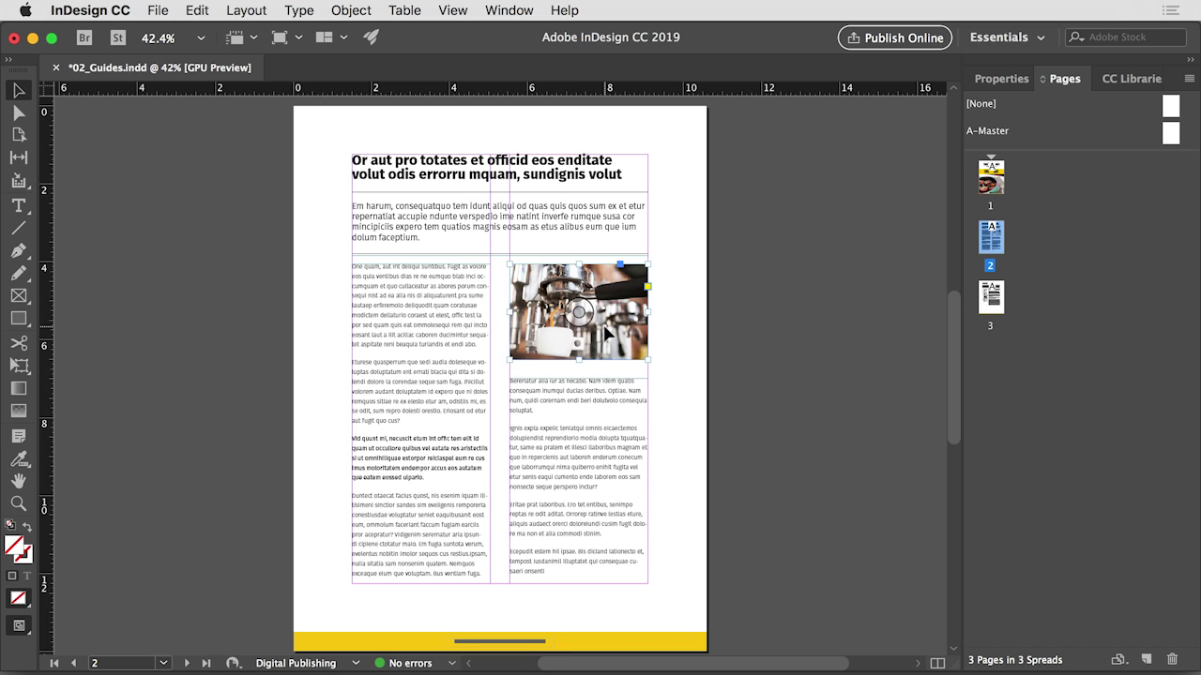
# On page 3, widen the Easy Recipes header, body text and sidebar frames to the margins
pyautogui.doubleClick(993, 303)
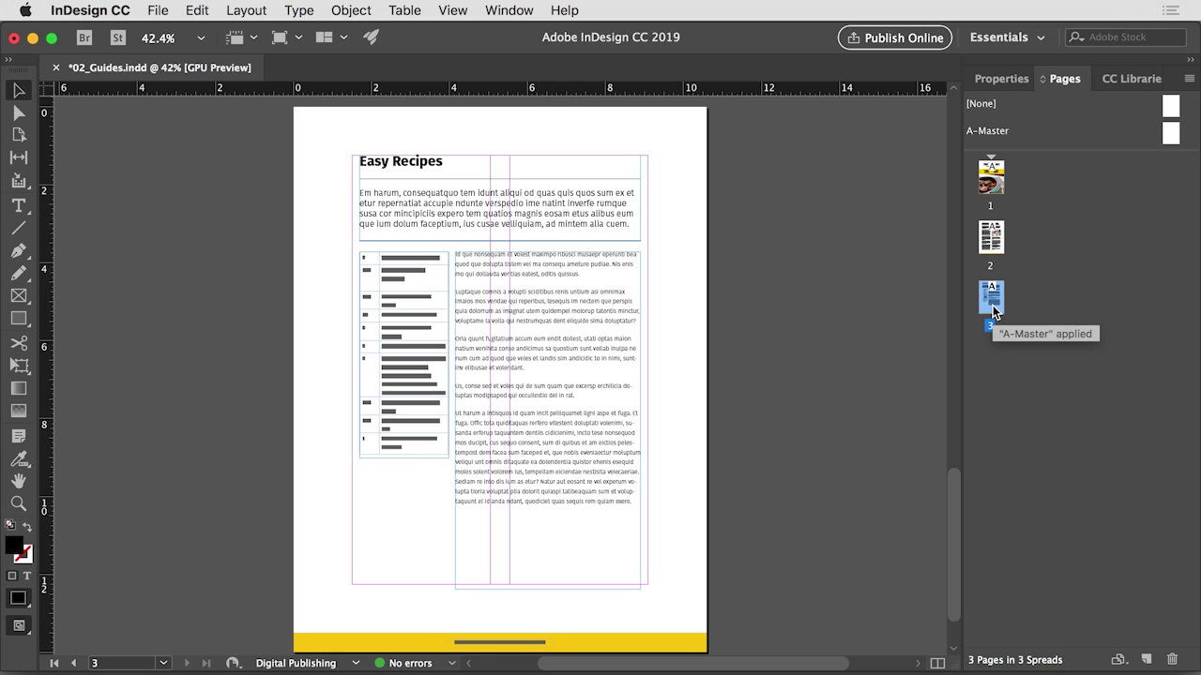
pyautogui.click(533, 231)
pyautogui.moveTo(357, 197); pyautogui.dragTo(352, 197)
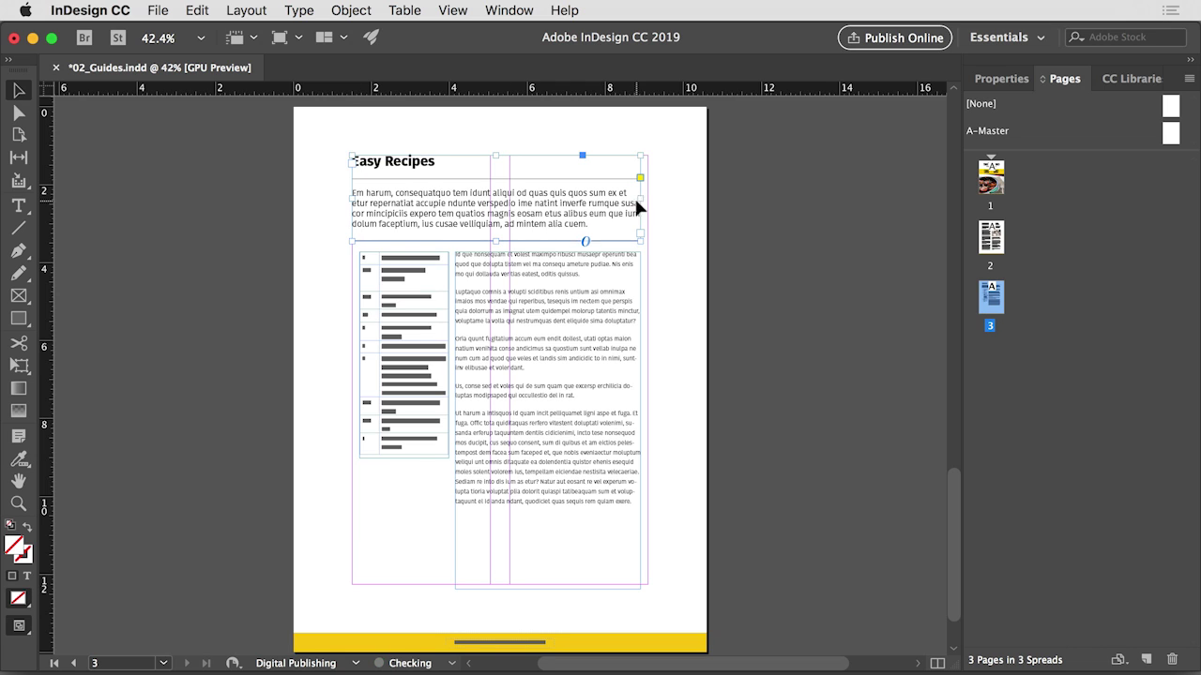
pyautogui.moveTo(641, 198); pyautogui.dragTo(648, 199)
pyautogui.click(616, 328)
pyautogui.moveTo(641, 410); pyautogui.dragTo(647, 412)
pyautogui.click(389, 354)
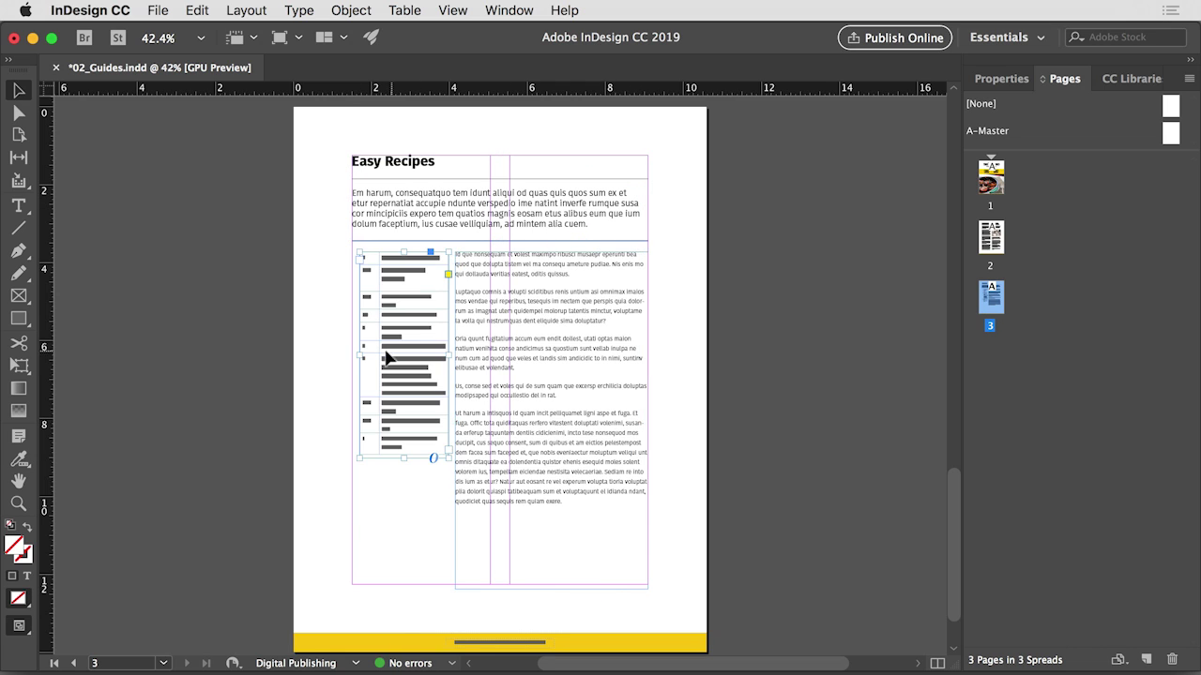
pyautogui.moveTo(359, 357); pyautogui.dragTo(353, 358)
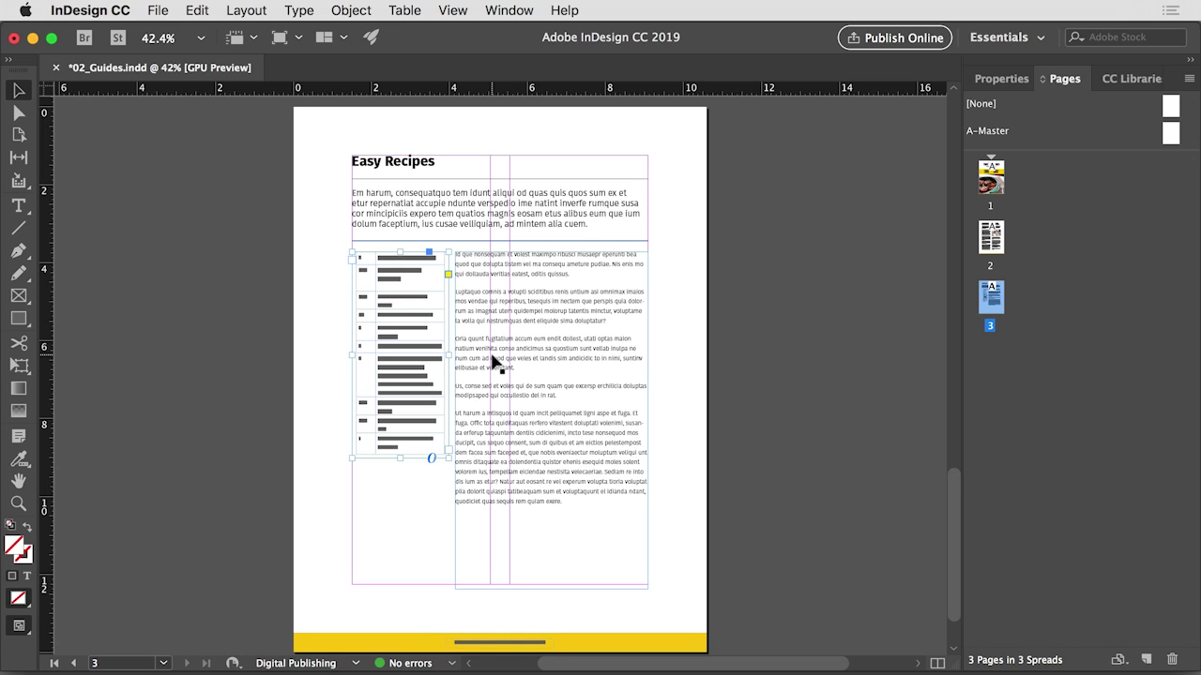
pyautogui.doubleClick(994, 240)
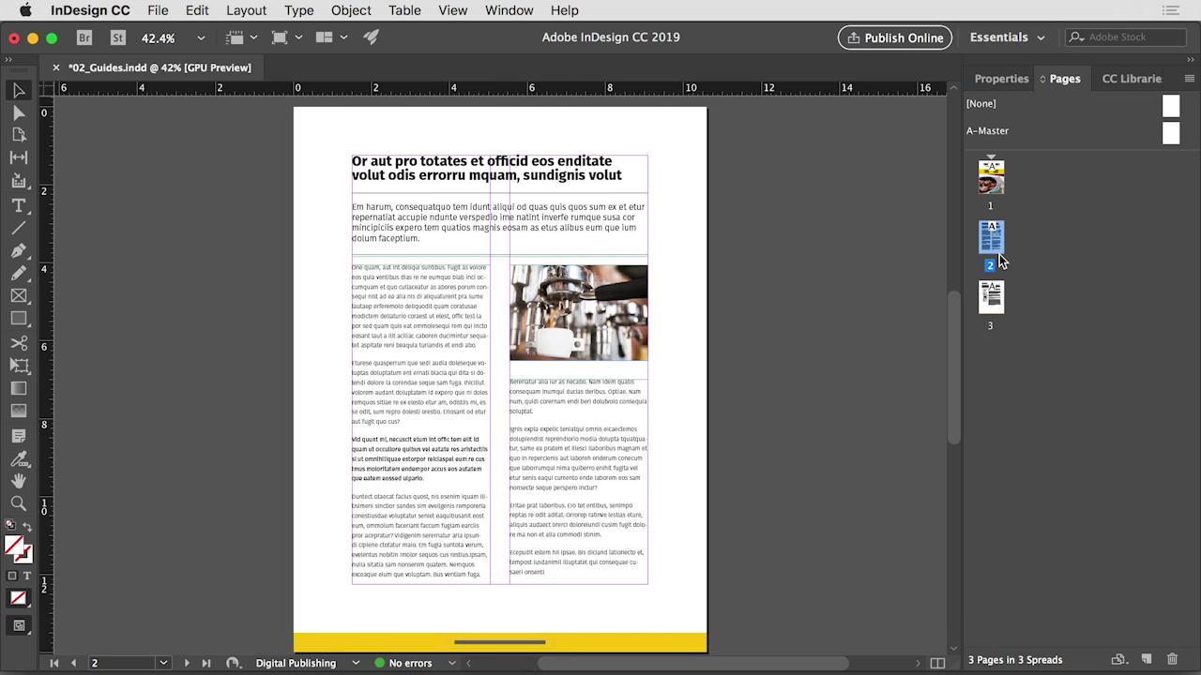
pyautogui.doubleClick(992, 297)
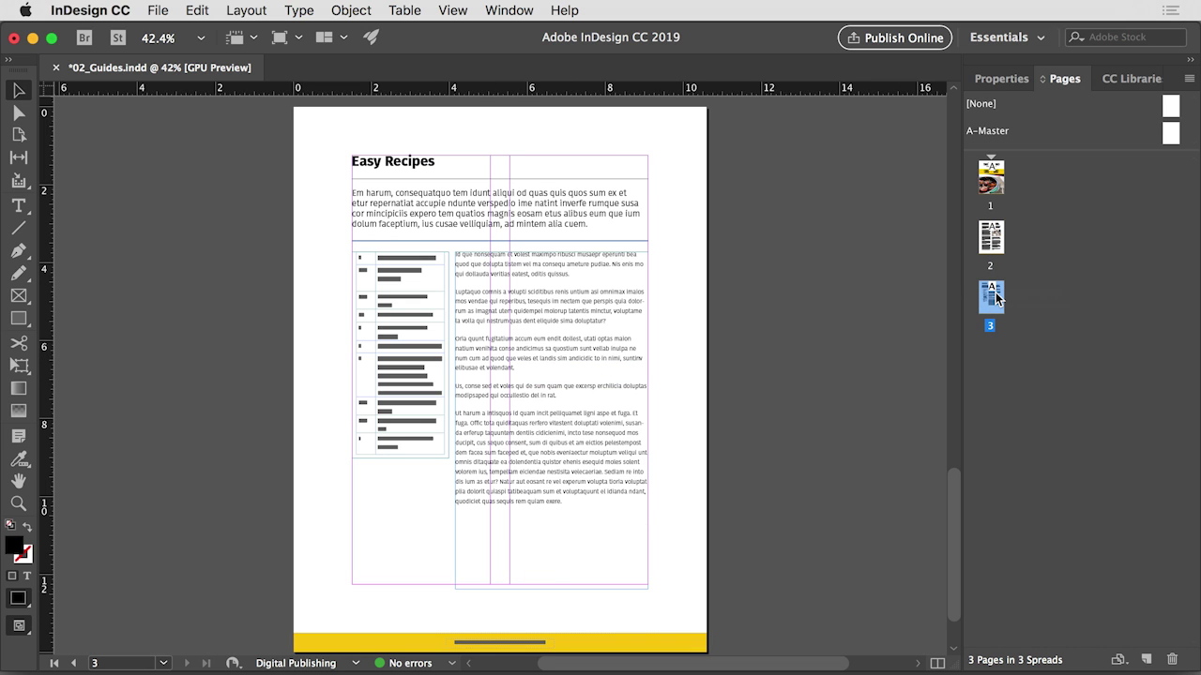